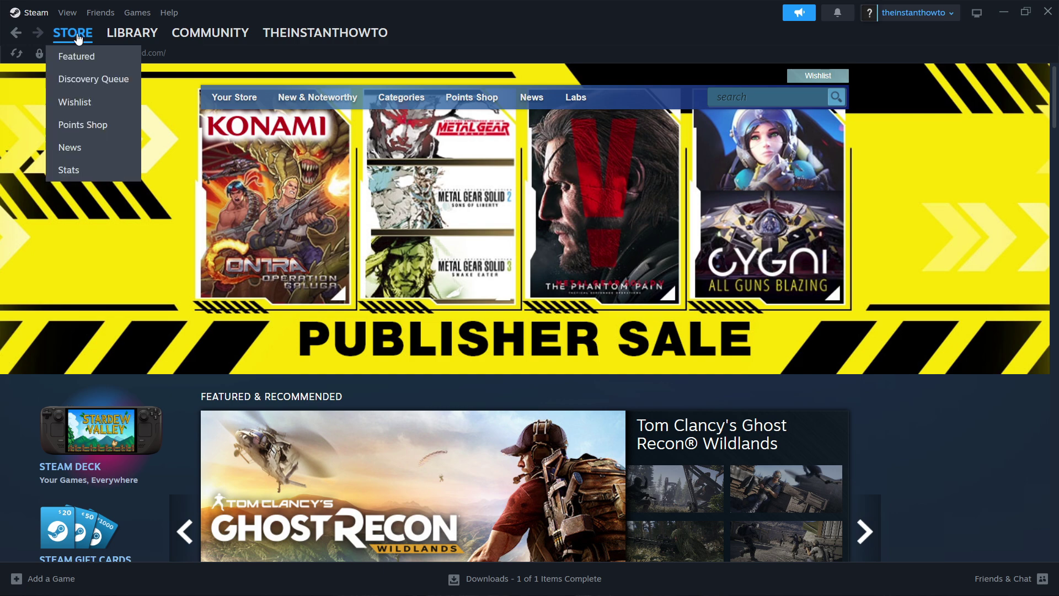
Step: In Chrome, download SteamSetup (3).exe from the Steam install page and run it
key(alt+Tab)
drag(853, 140, 417, 46)
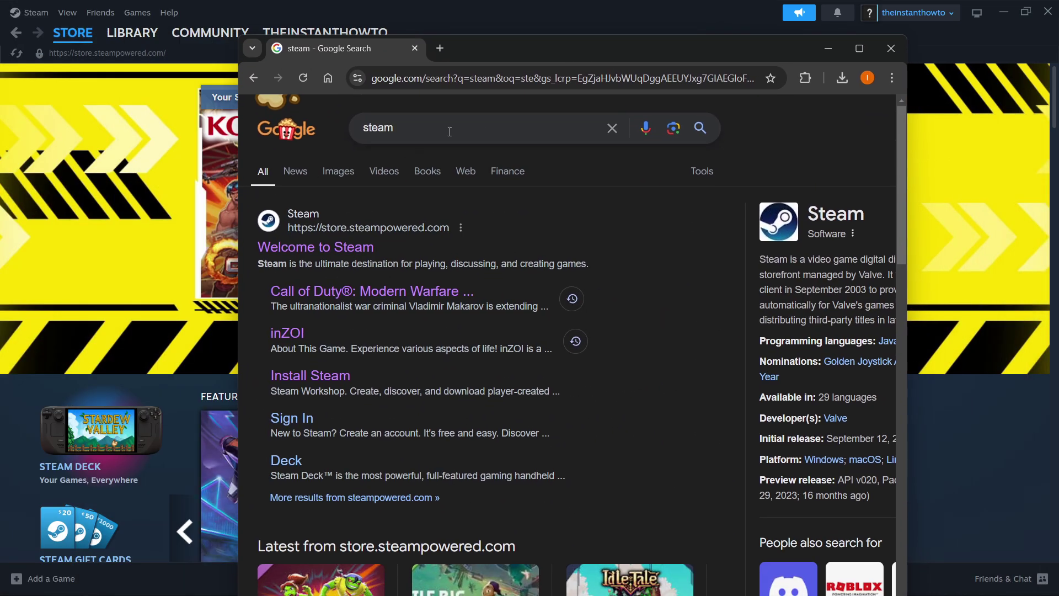
drag(548, 56, 550, 44)
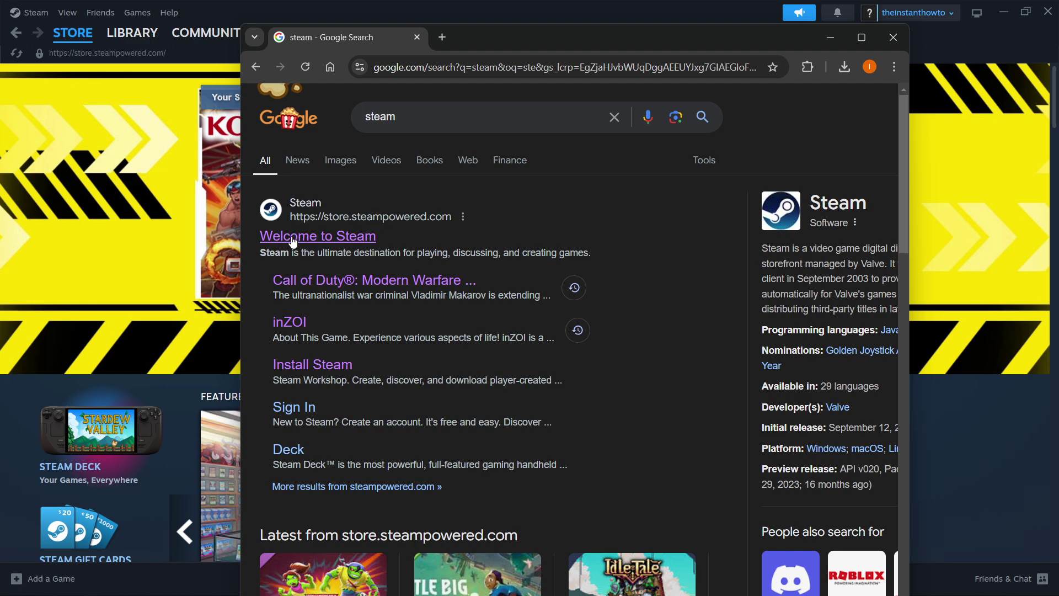
click(356, 237)
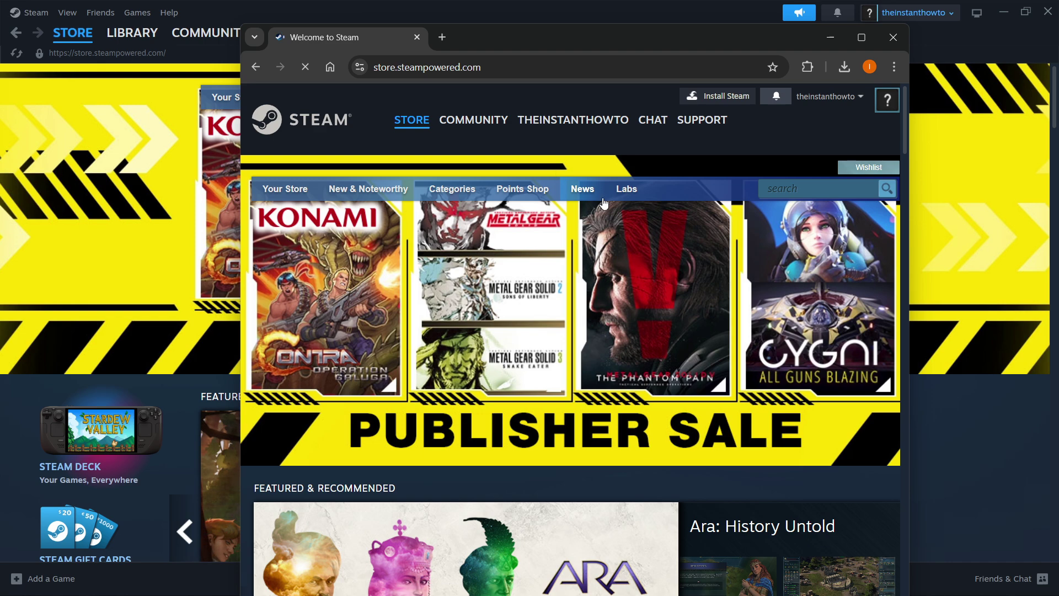
click(715, 105)
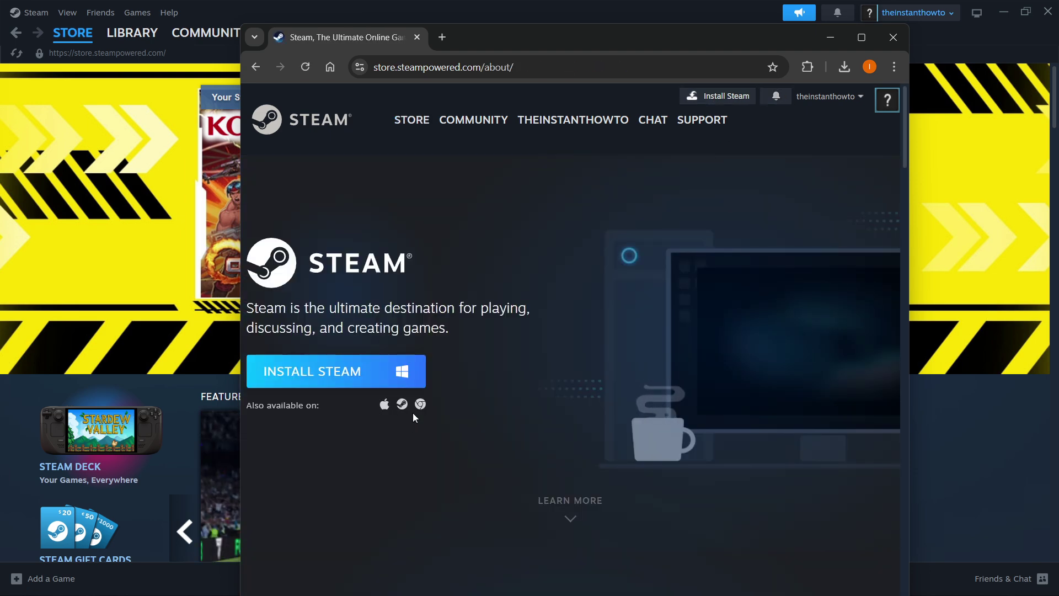
click(384, 380)
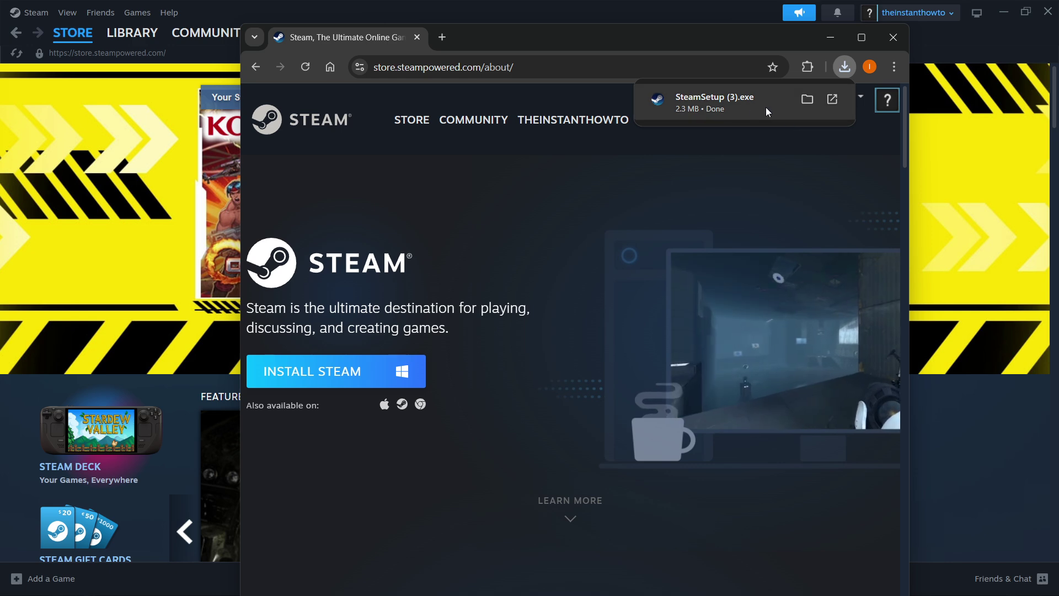
click(753, 114)
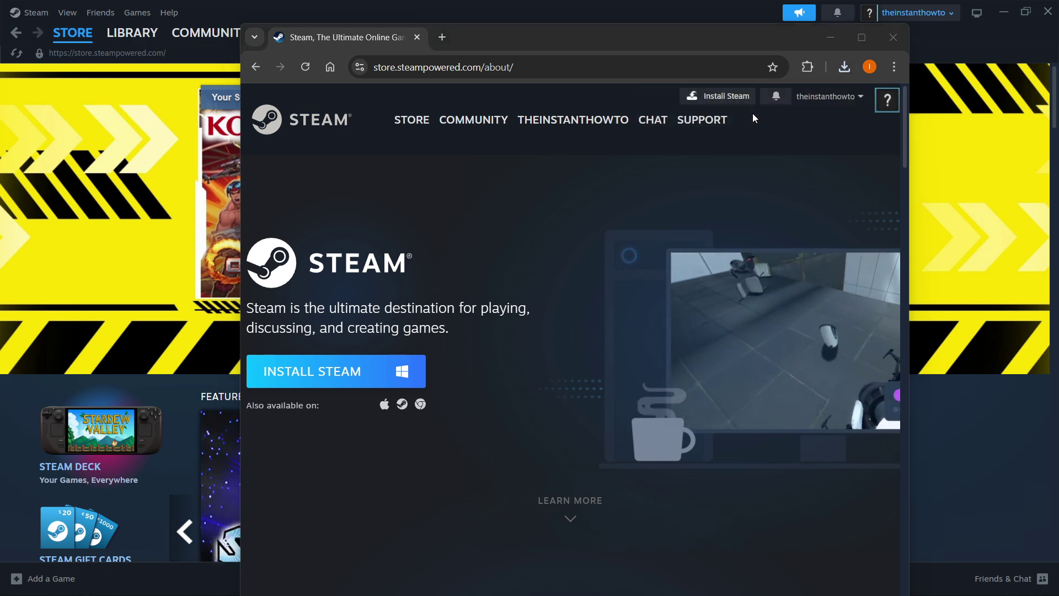
Step: Take Steam Setup past welcome and English to the destination folder, then close the installer and Chrome
drag(498, 179, 480, 162)
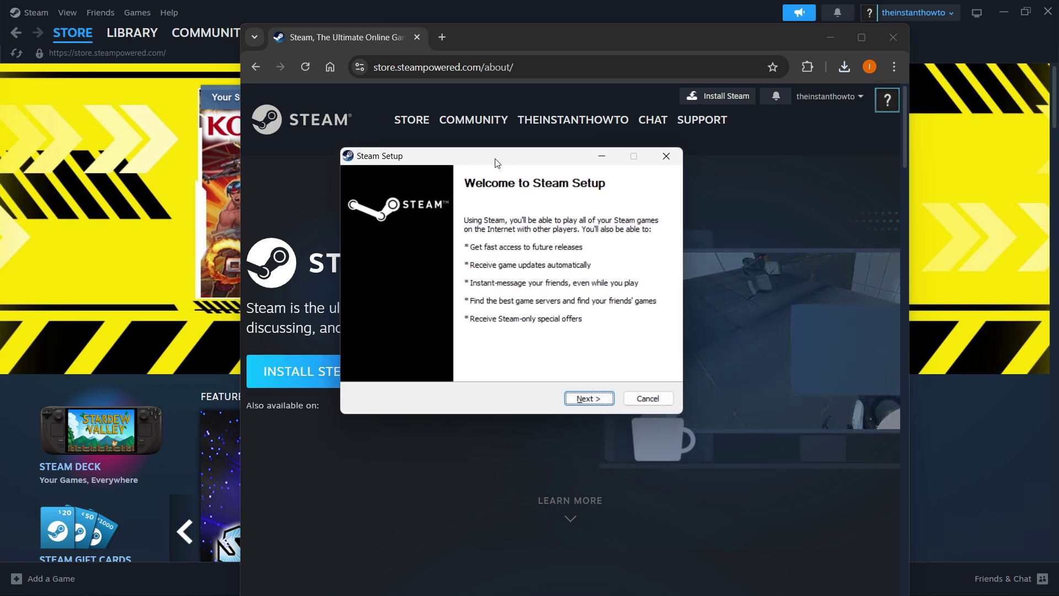
click(590, 398)
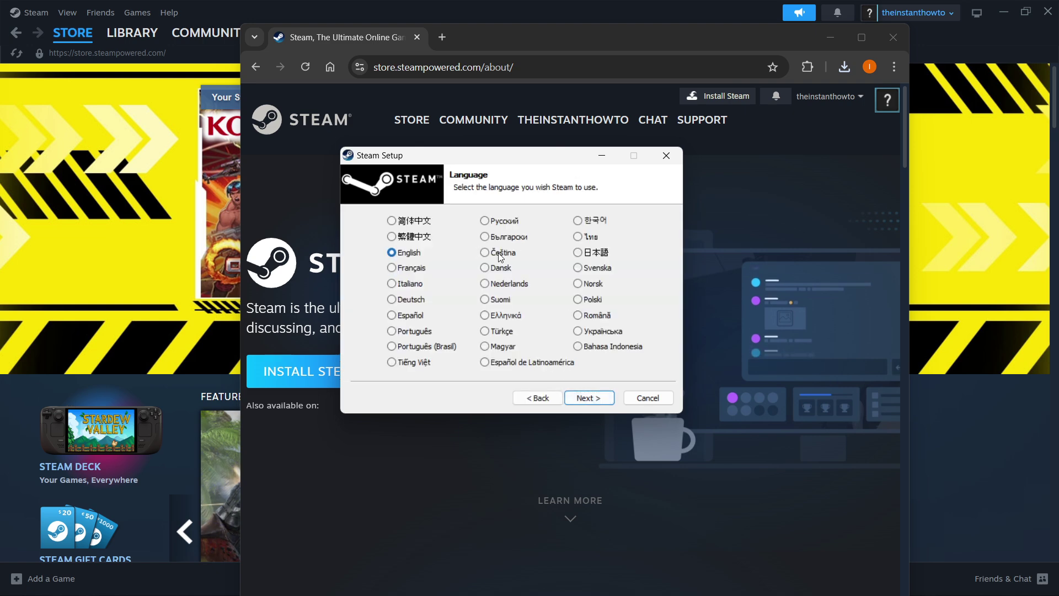
click(588, 400)
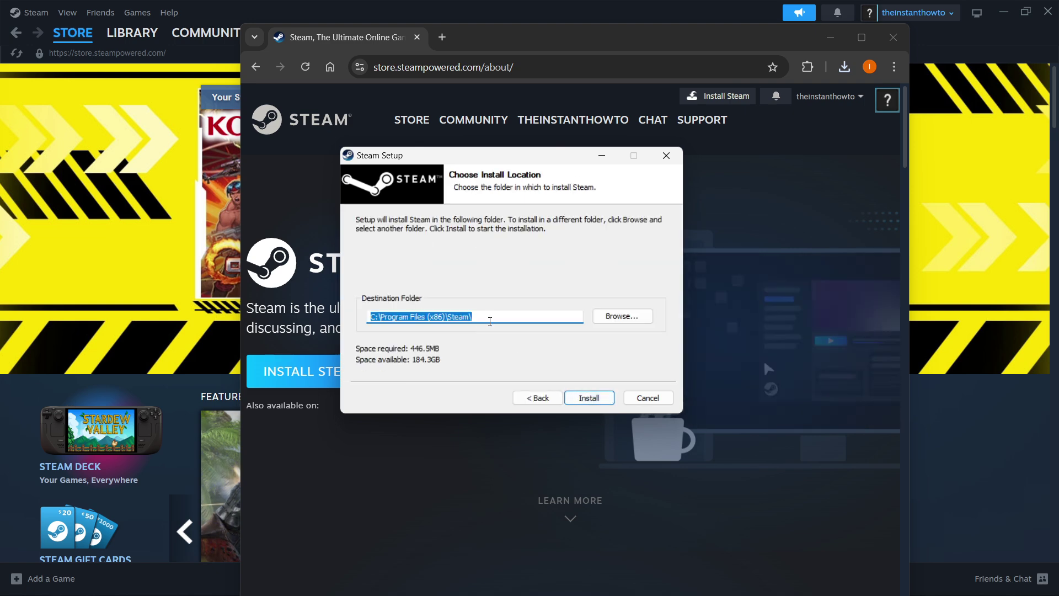
click(518, 317)
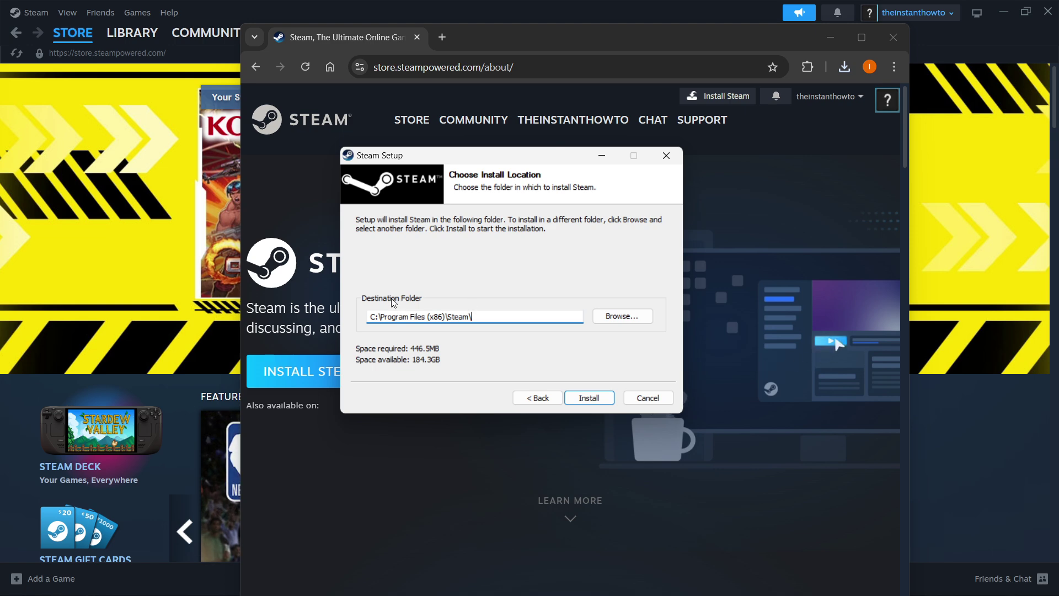
drag(369, 316, 583, 319)
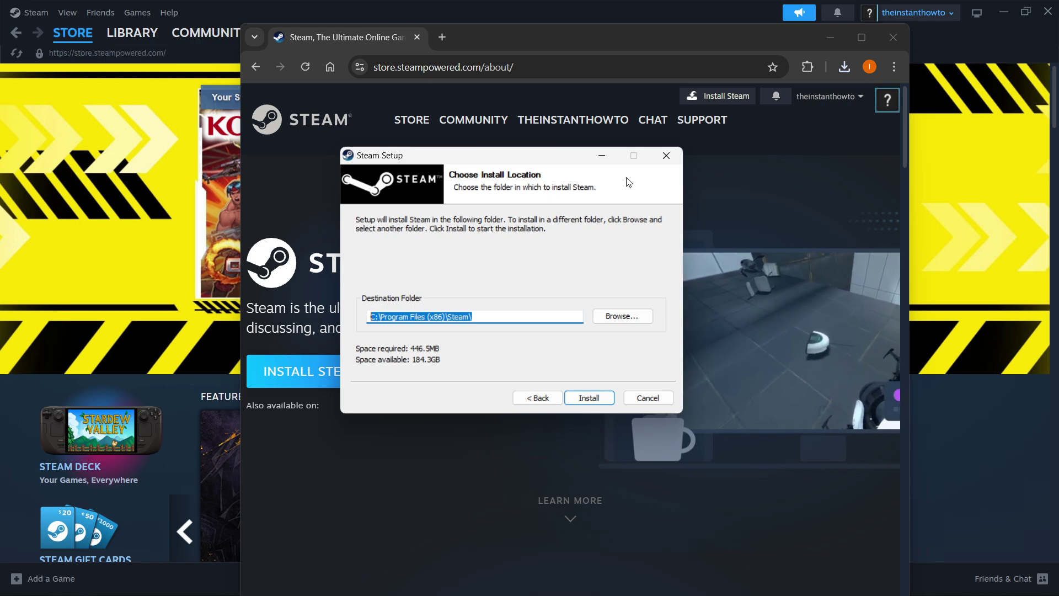
click(668, 152)
click(894, 37)
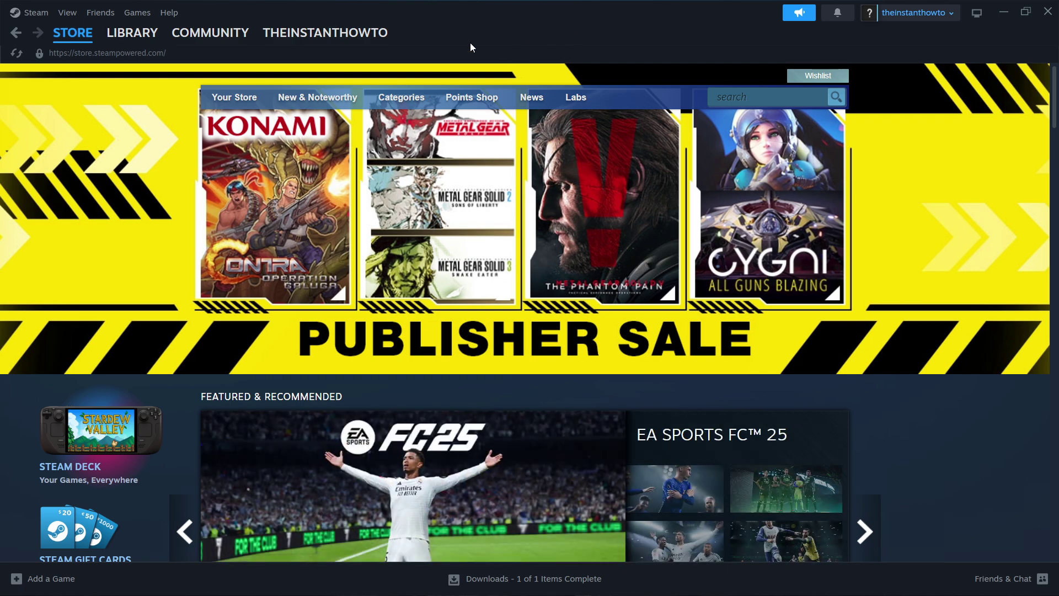
Step: From the Featured store page, search the Steam store for 'TCG card'
mouse_move(78, 44)
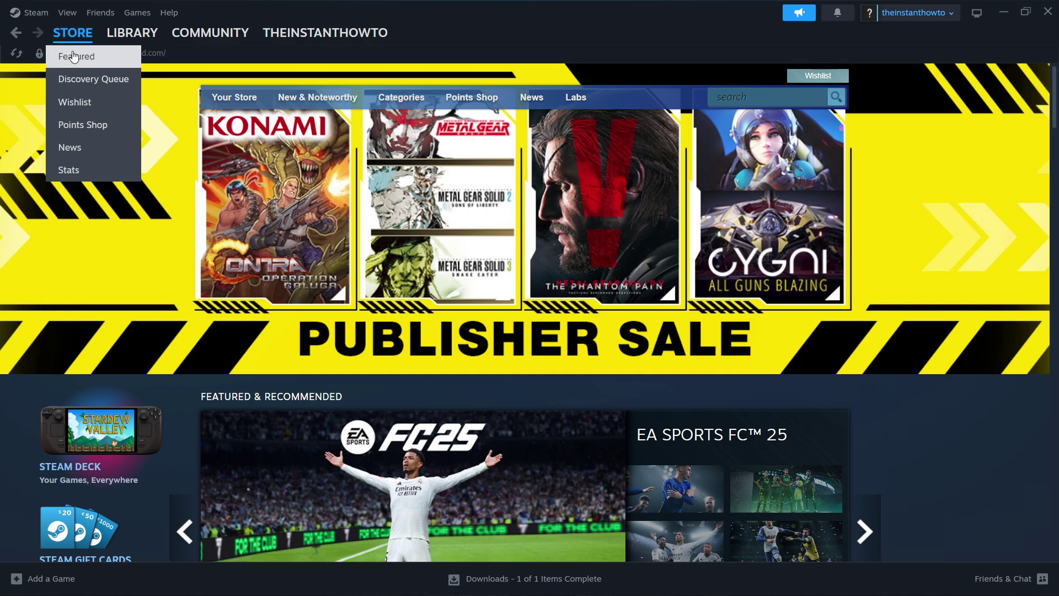
click(70, 64)
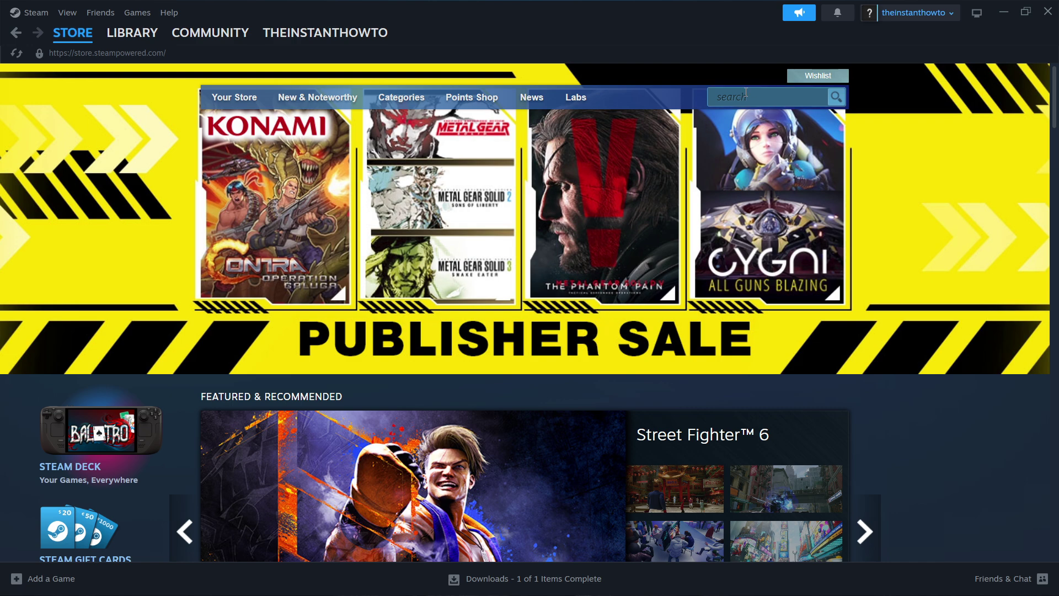
click(765, 98)
text(TCG card)
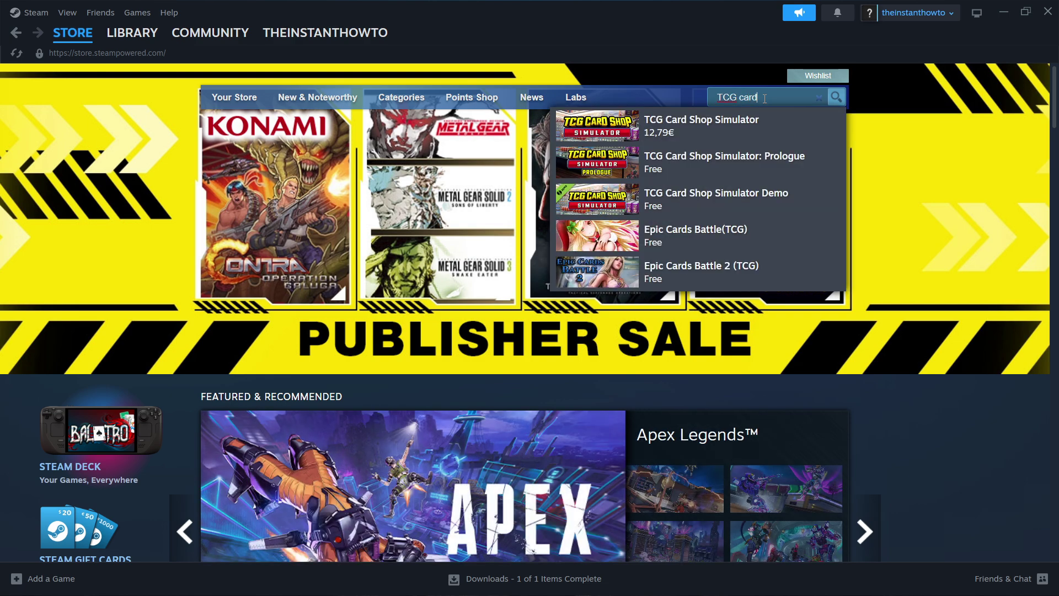
Step: Open the TCG Card Shop Simulator store page and add the 12,79€ game to the cart
click(689, 135)
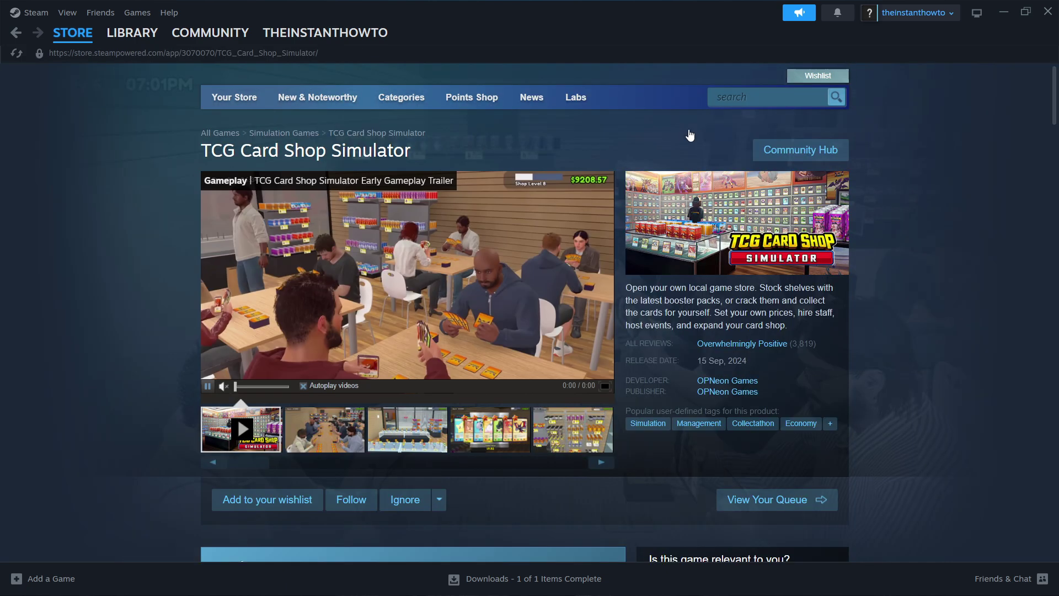
scroll(881, 196, down, 10)
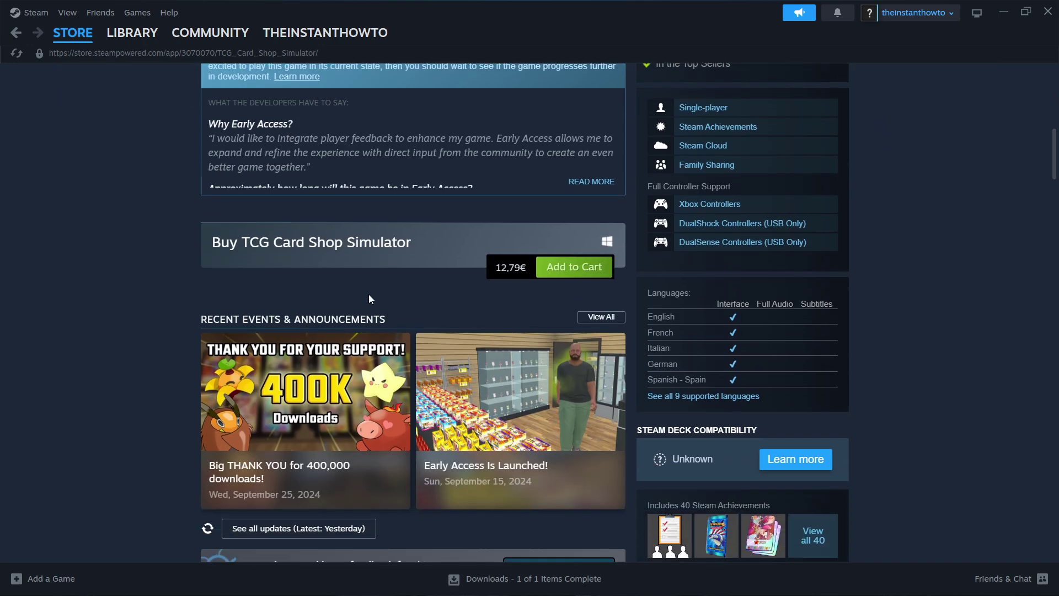
drag(213, 242, 408, 247)
click(429, 246)
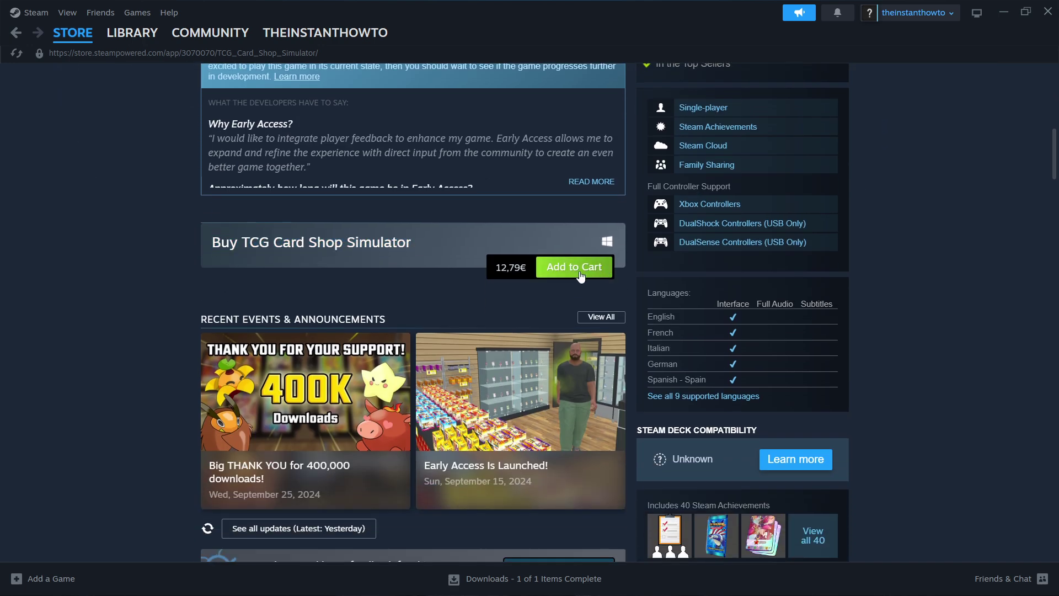
click(579, 271)
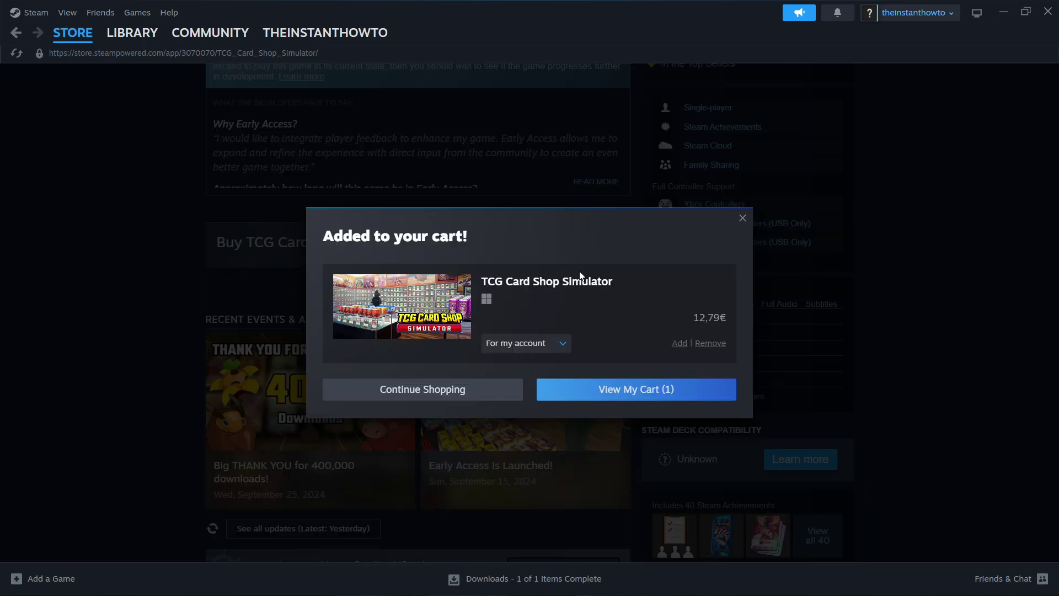
Step: In the cart, keep the purchase 'For my account' and continue to payment
click(626, 398)
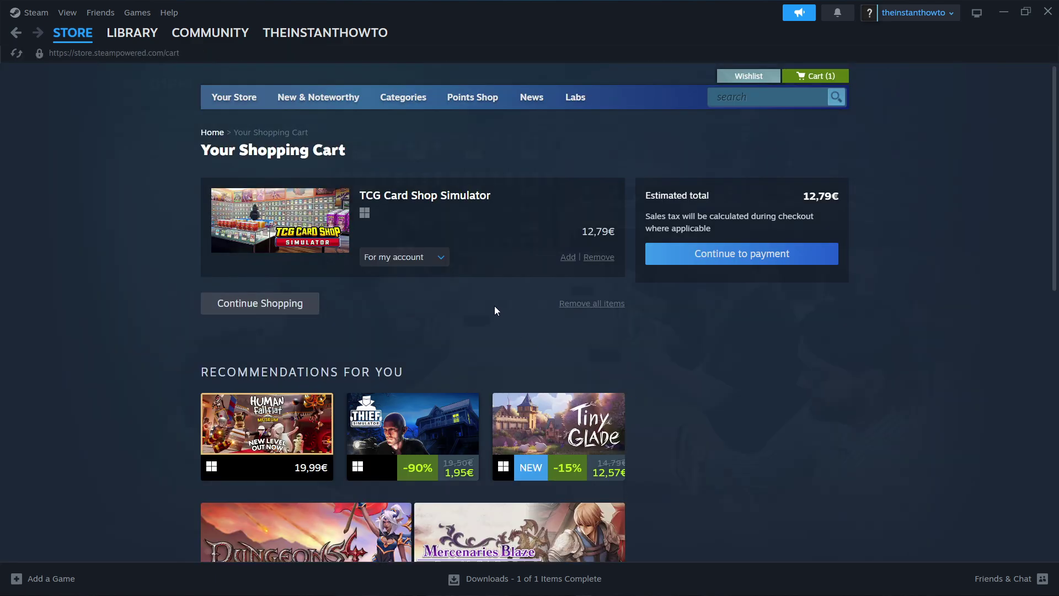
click(434, 257)
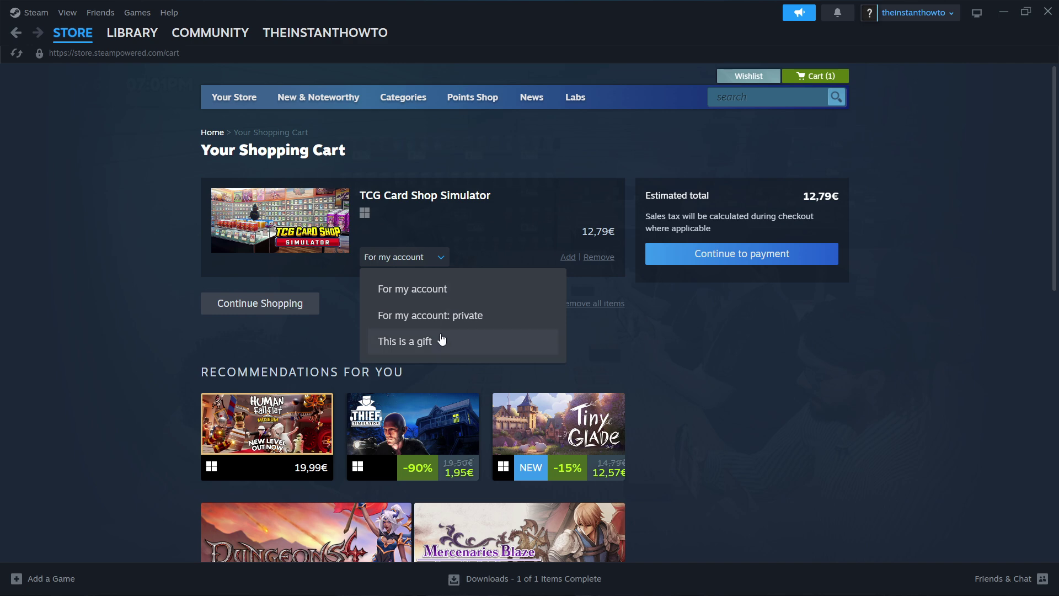
click(436, 296)
click(747, 255)
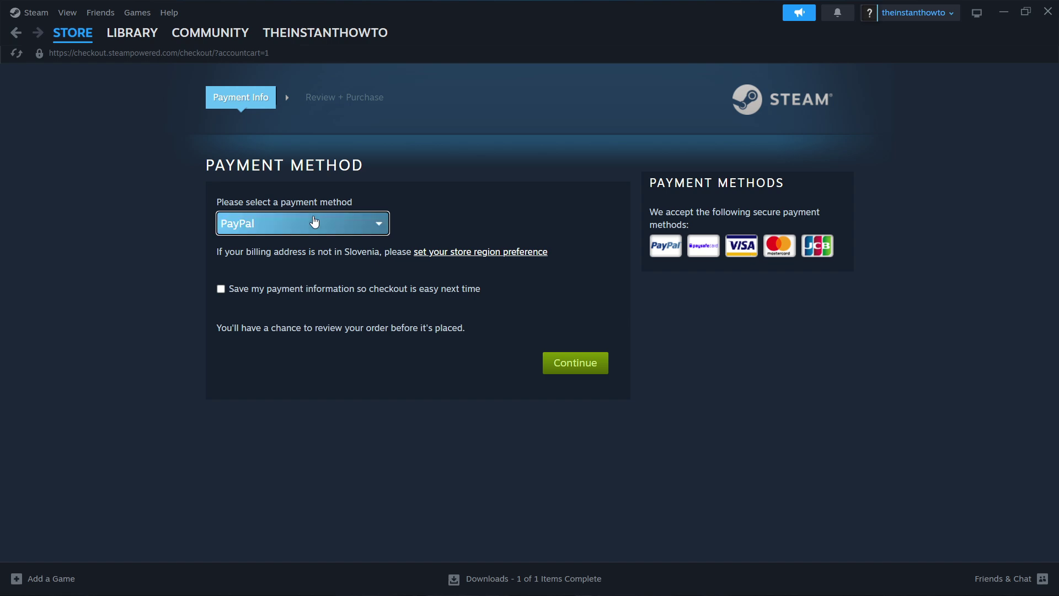
click(292, 223)
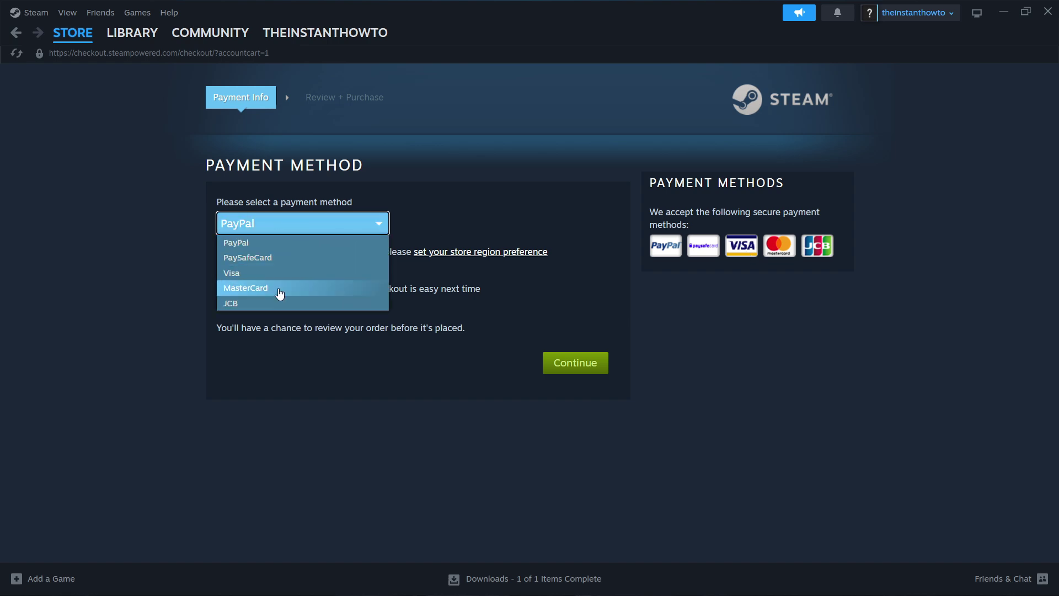
click(248, 231)
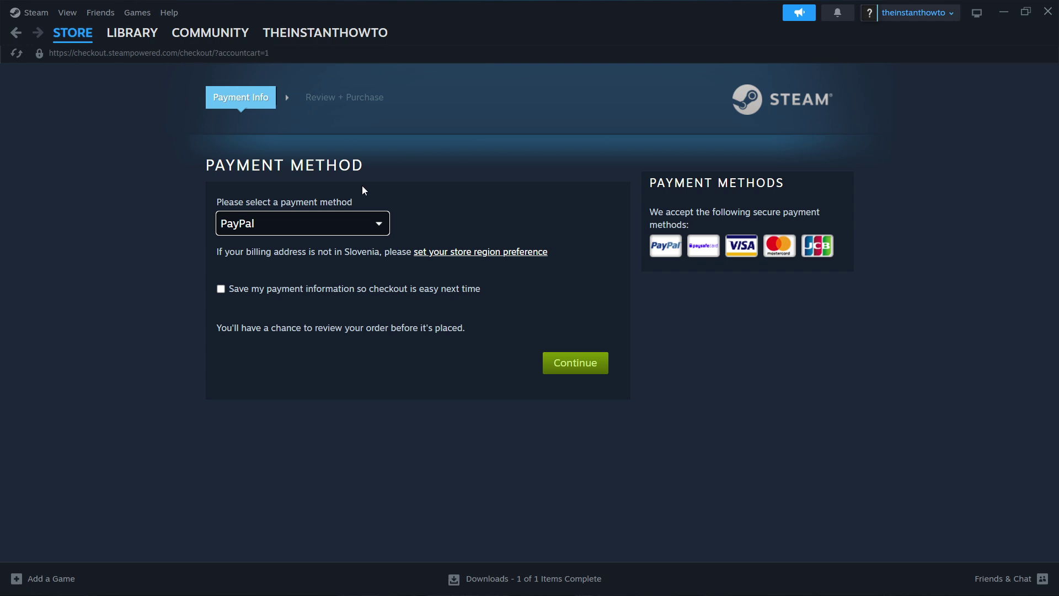
Step: Select Spectre Divide in the library and view its 10.32 GB C: install dialog, then cancel
click(136, 34)
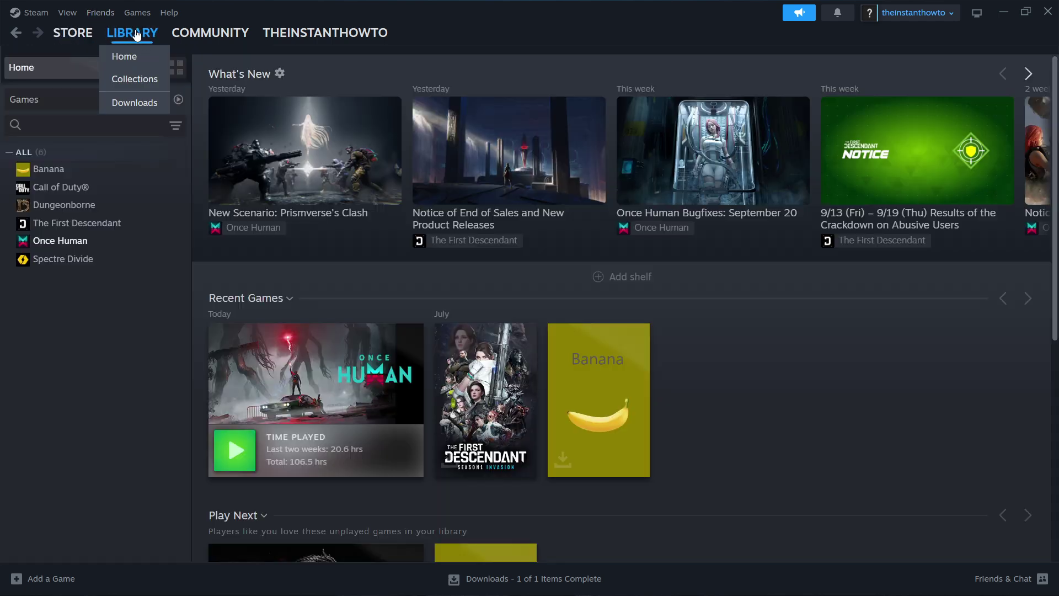
click(67, 100)
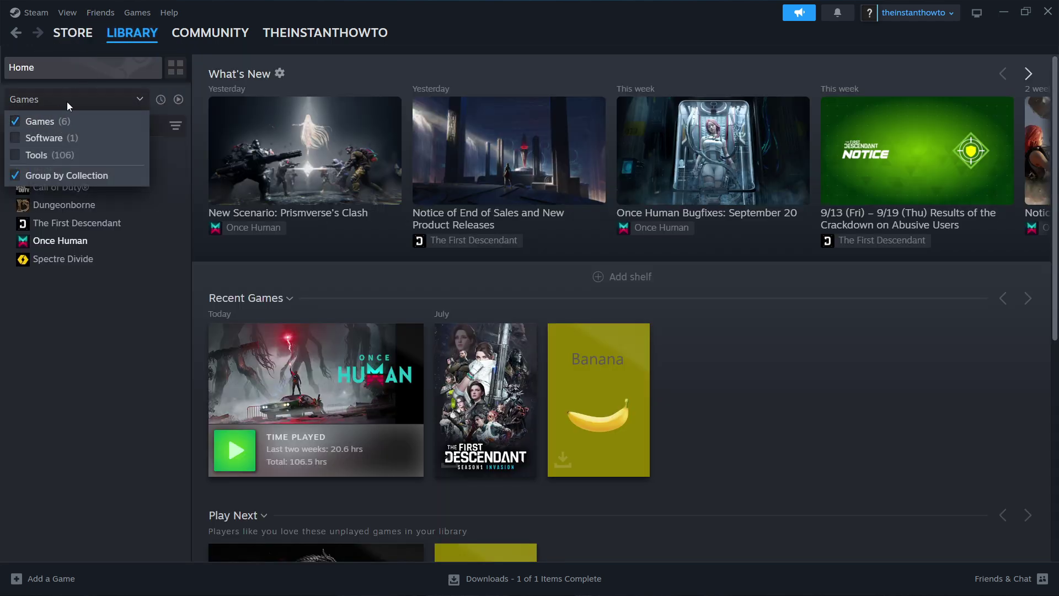
click(67, 102)
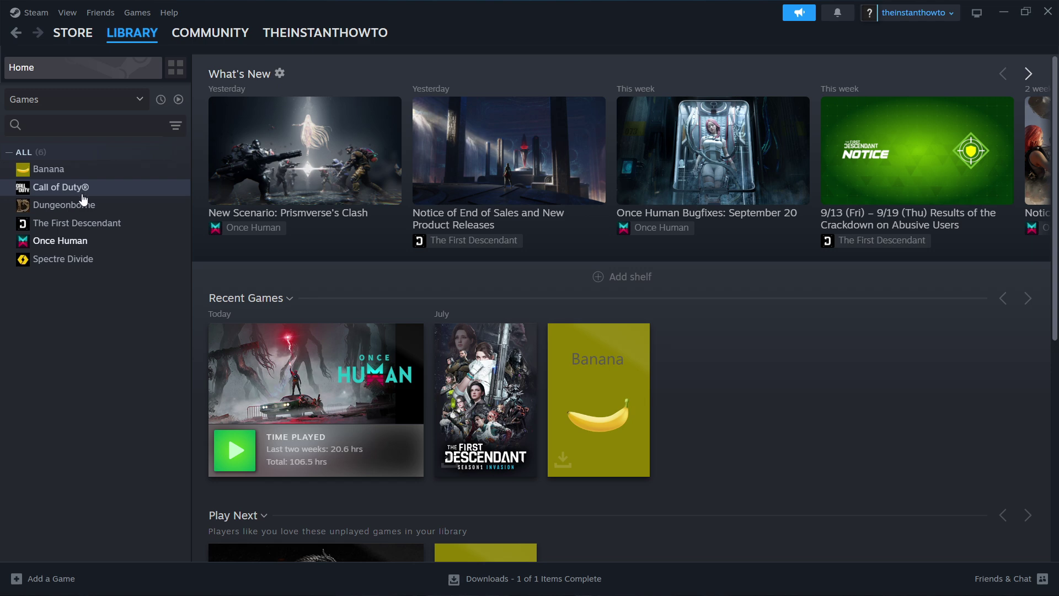
click(78, 264)
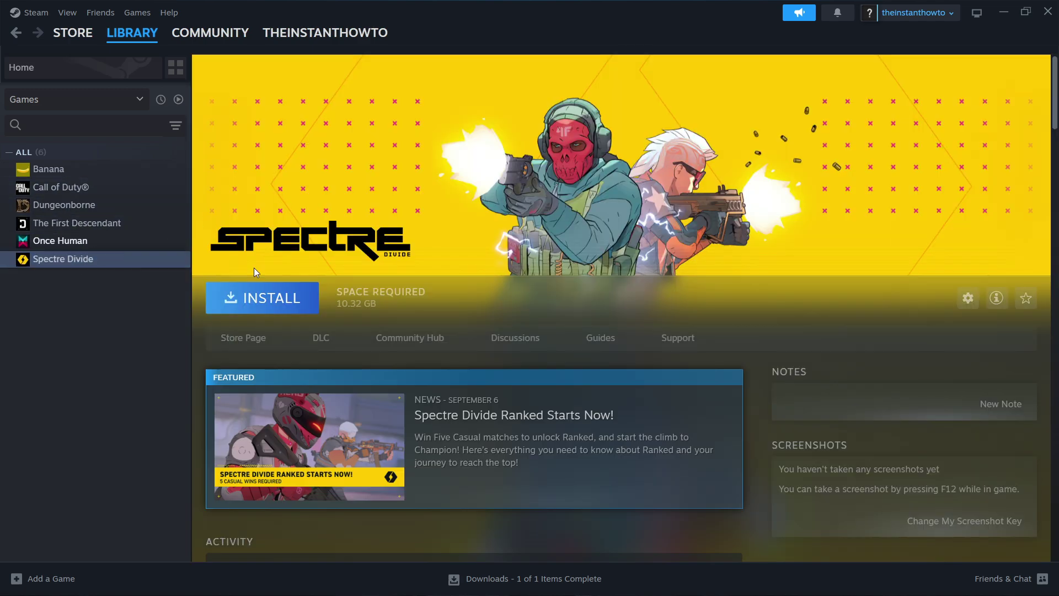
click(291, 306)
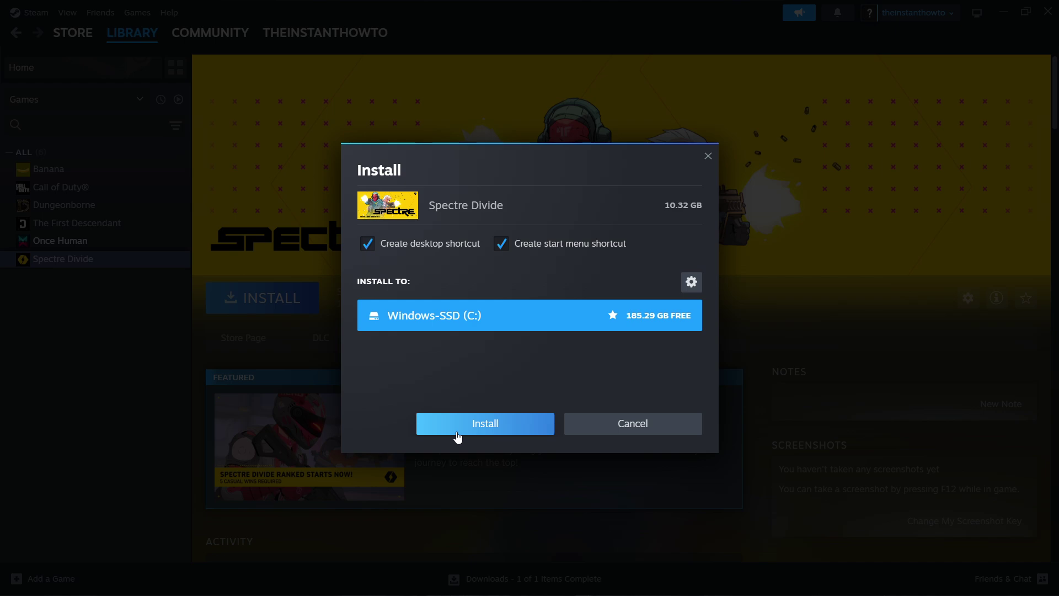
click(709, 156)
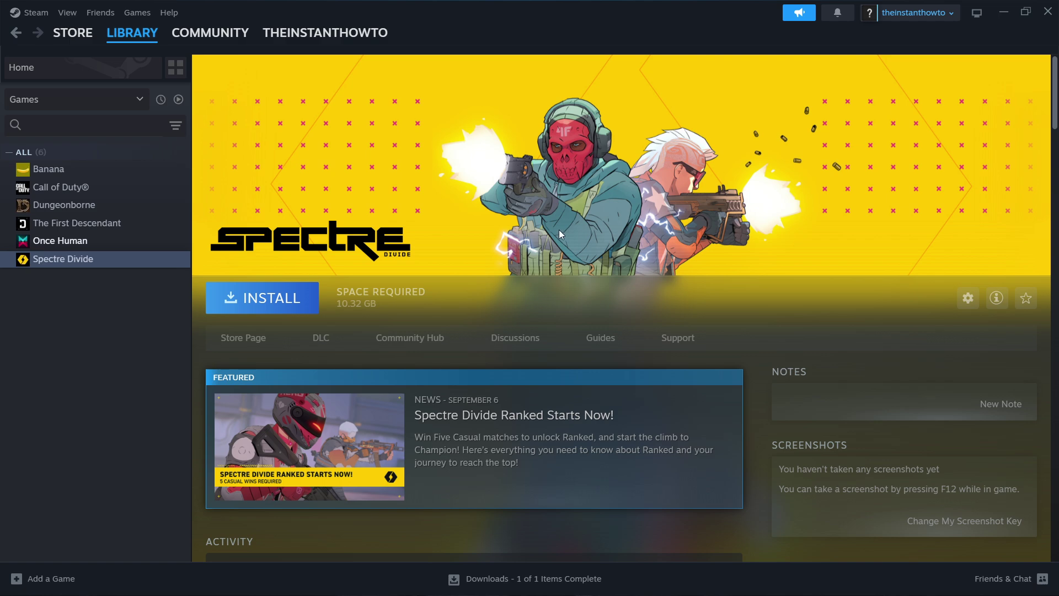
Step: Select Once Human in the library sidebar to show its page with 106.5 hours played
click(82, 243)
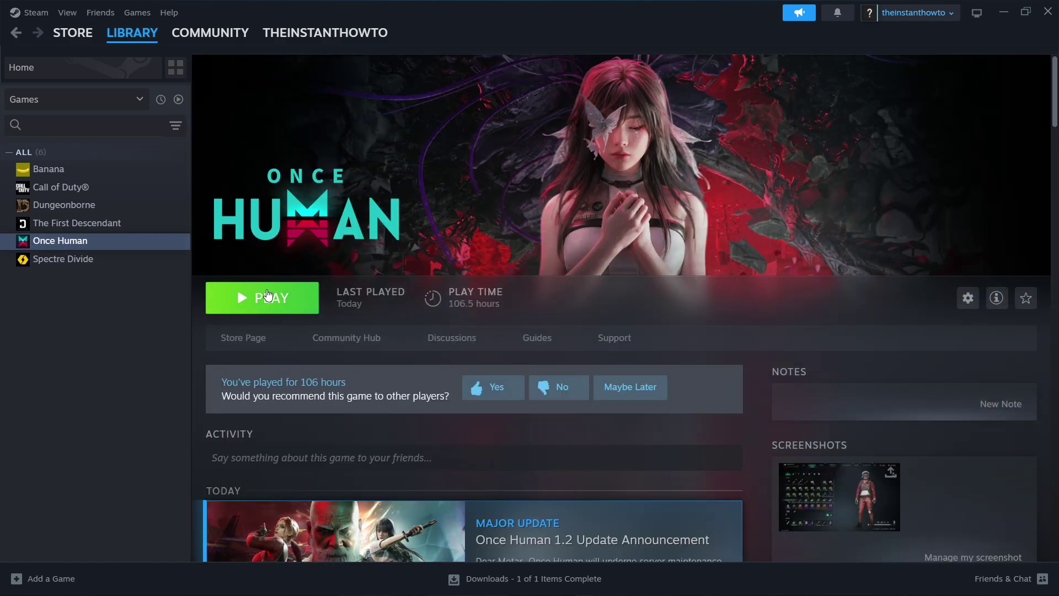